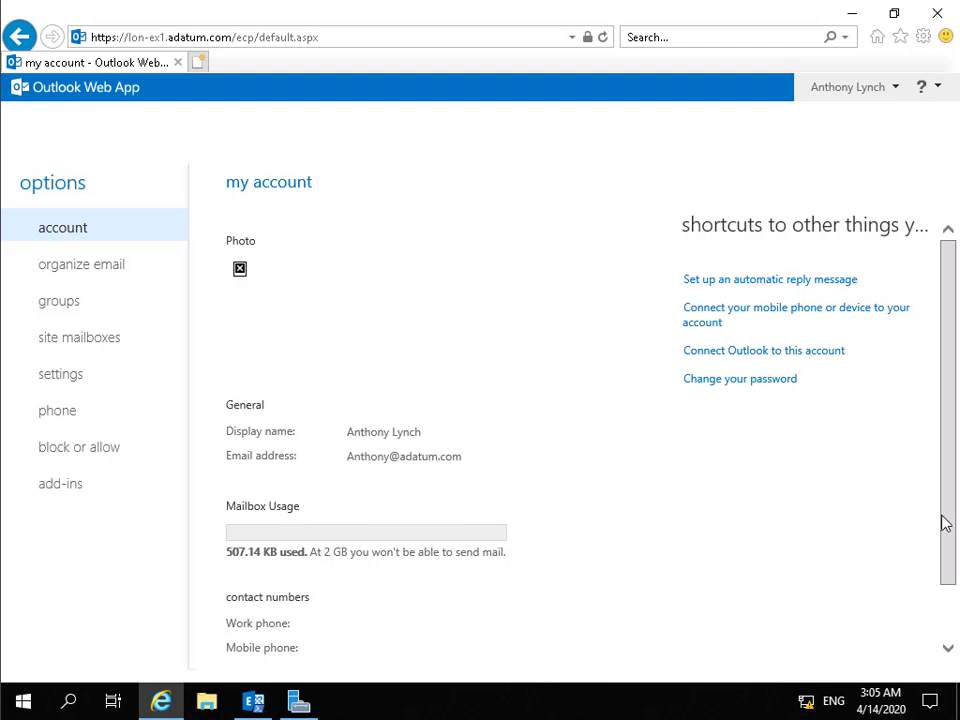
Step: Edit the account's contact location, entering the street address and changing the city to Oxford, and save the account information
drag(941, 516, 945, 541)
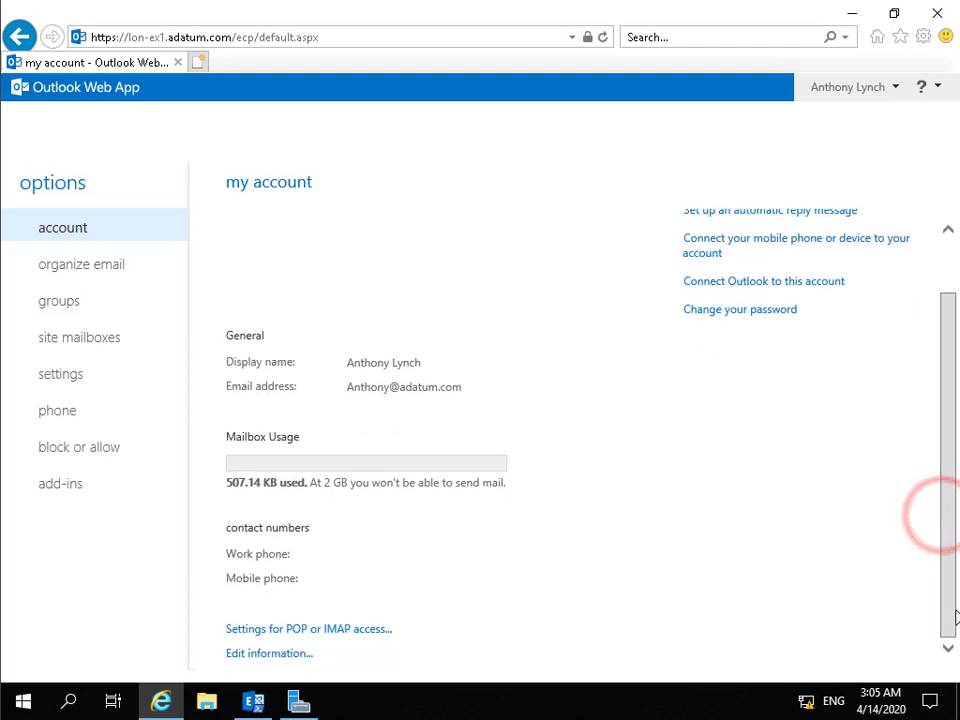
click(297, 654)
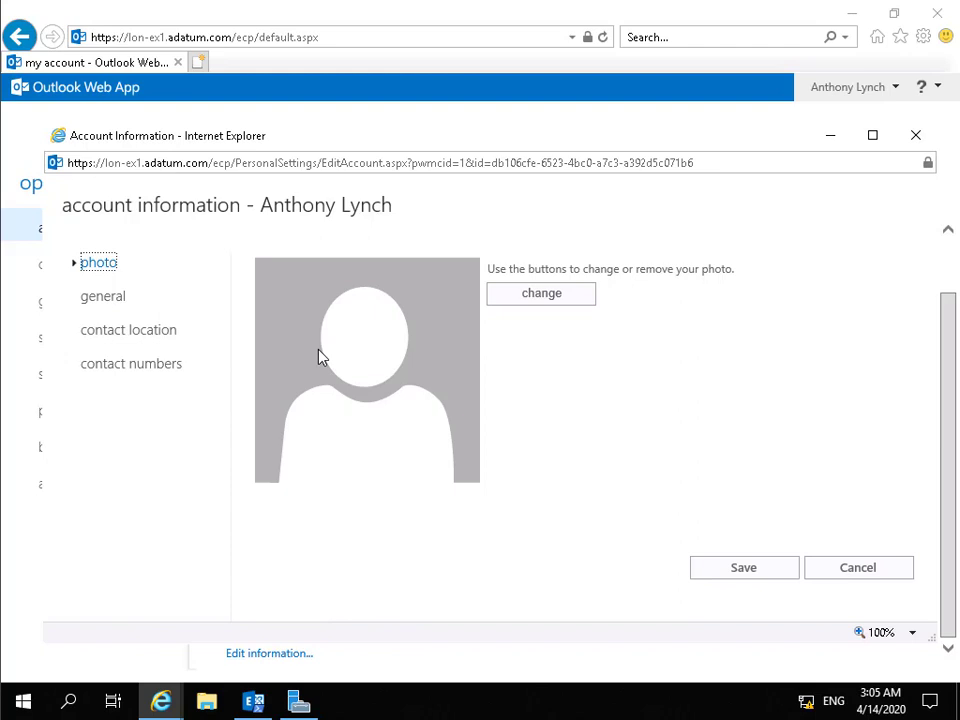
click(150, 330)
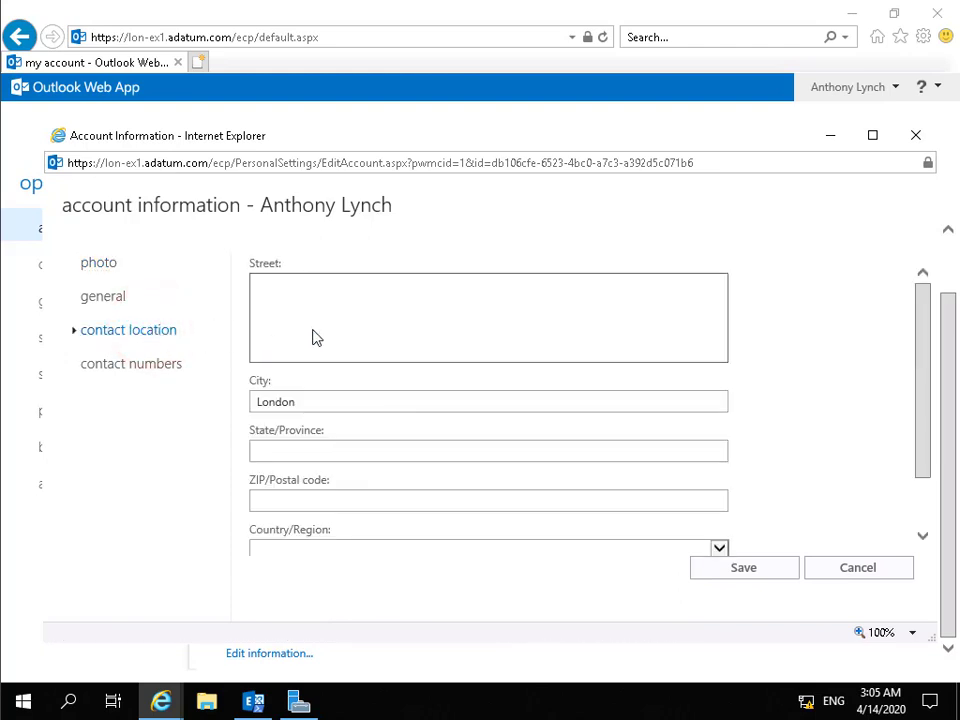
click(312, 337)
text(Mail Street 1)
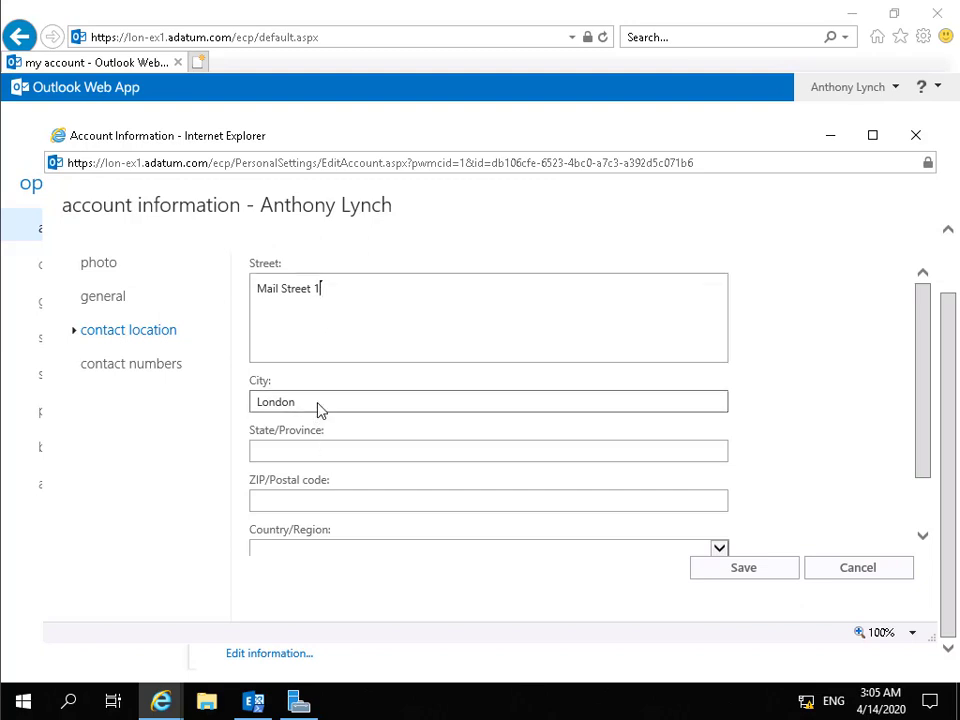
drag(316, 401, 222, 403)
text(Oxford)
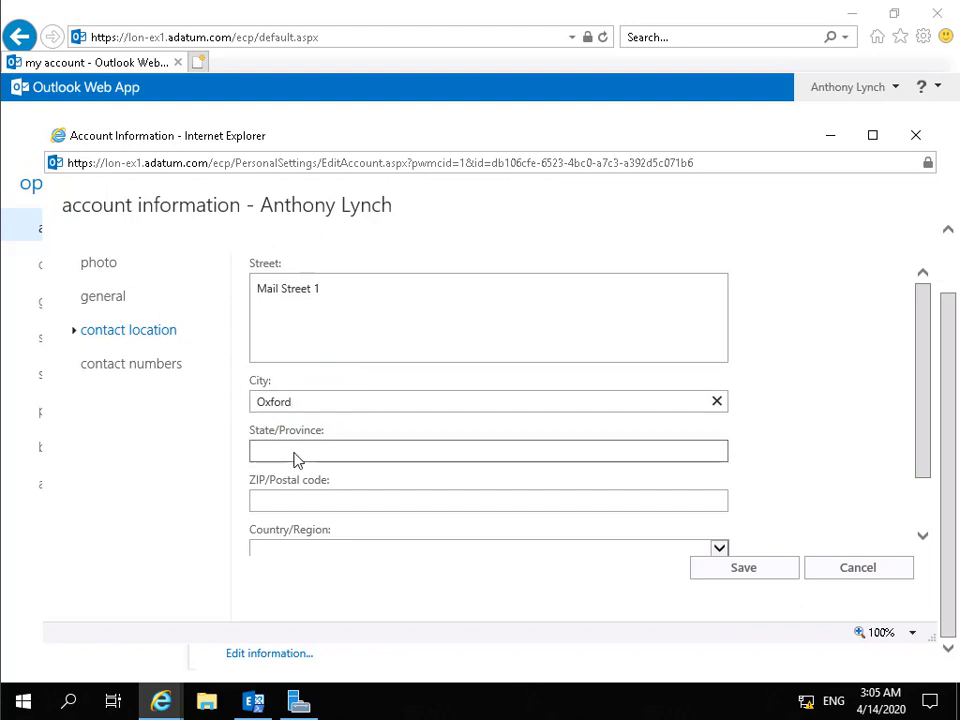
click(731, 575)
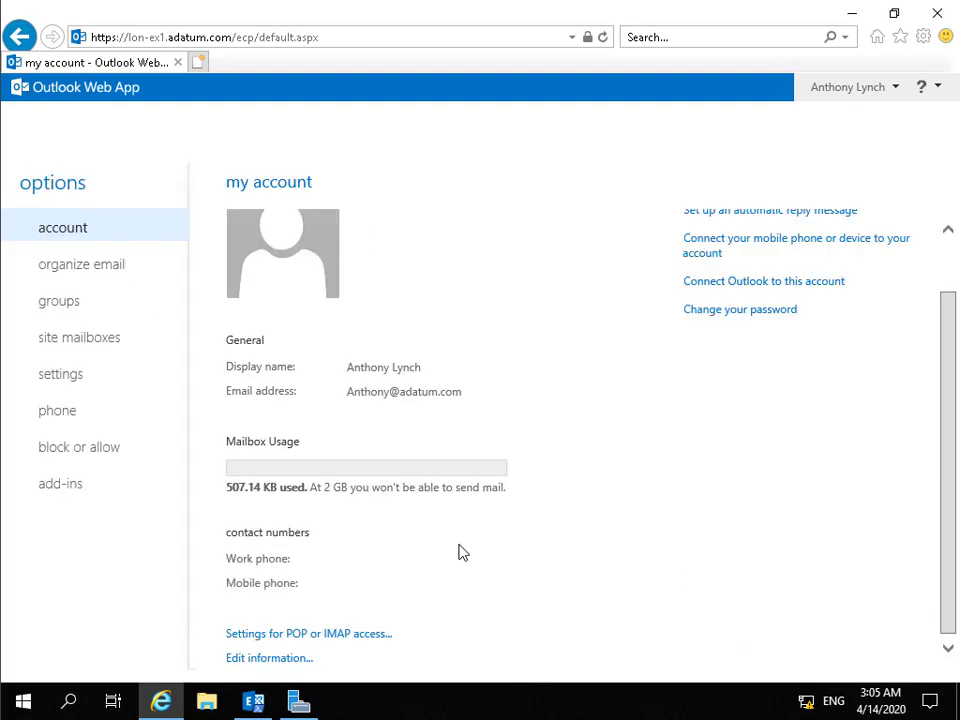
Step: Check the distribution groups the account belongs to and the list of all groups available to join
click(57, 303)
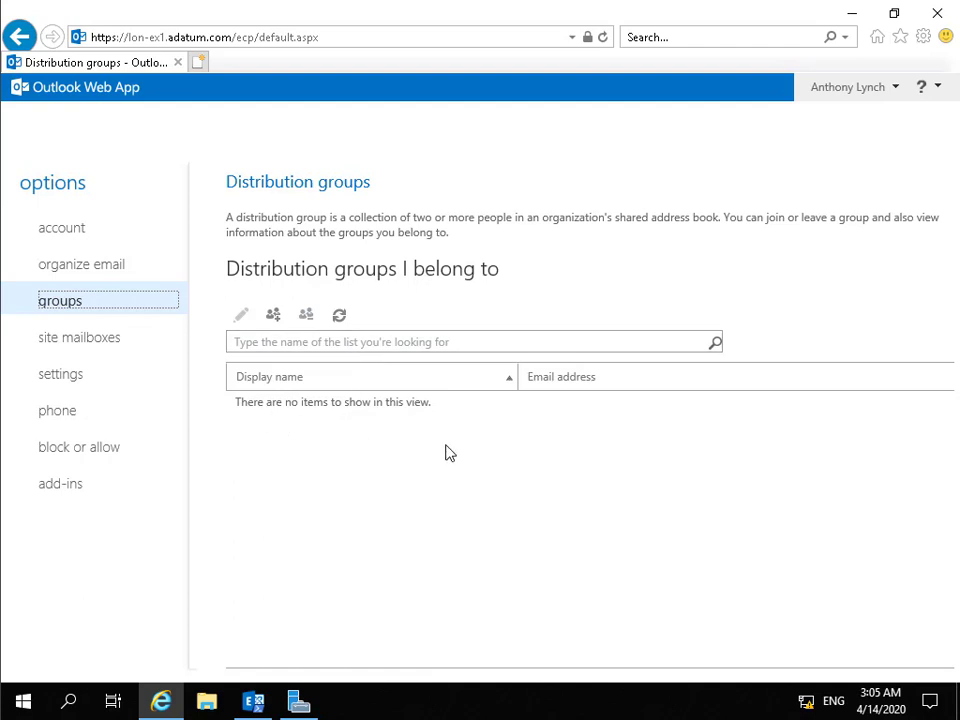
click(277, 317)
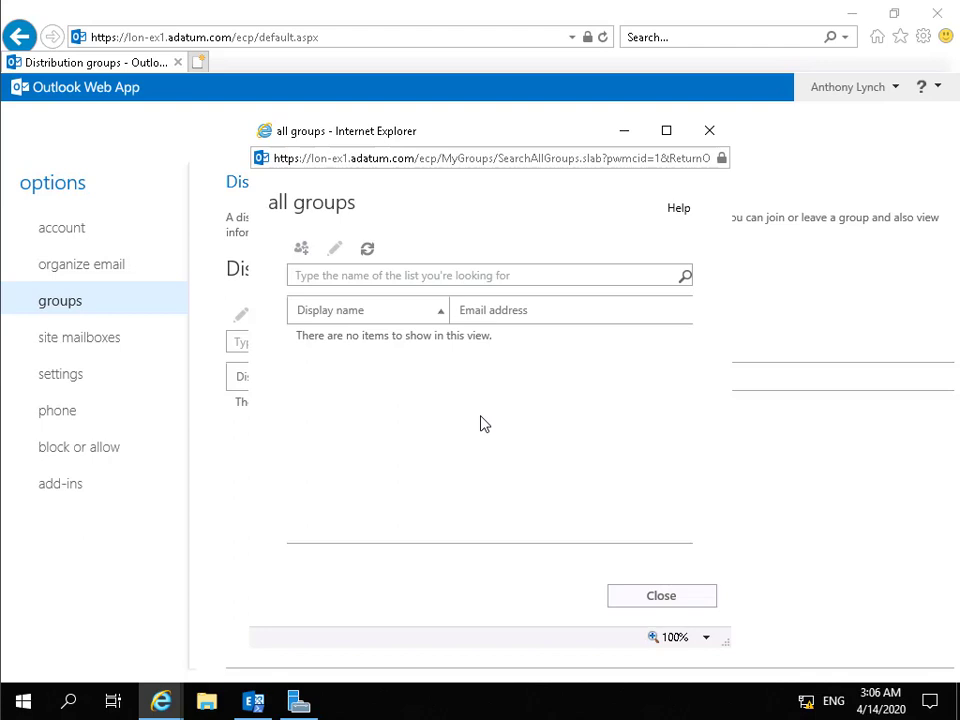
click(655, 594)
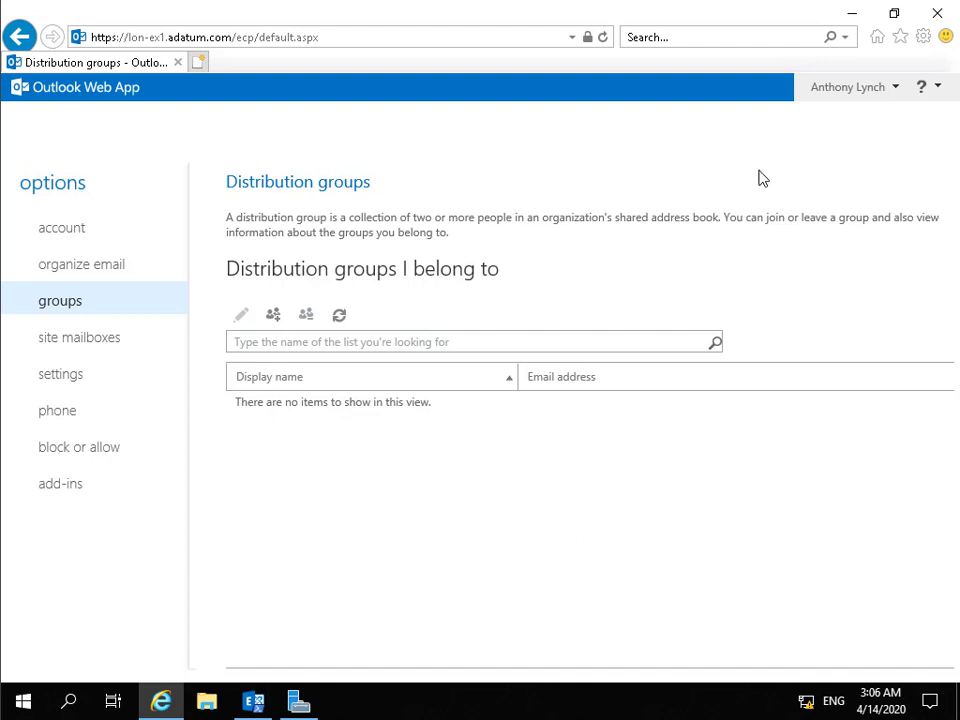
Step: Sign out of the user's account and sign in to the Exchange admin center as adatum\administrator
click(833, 90)
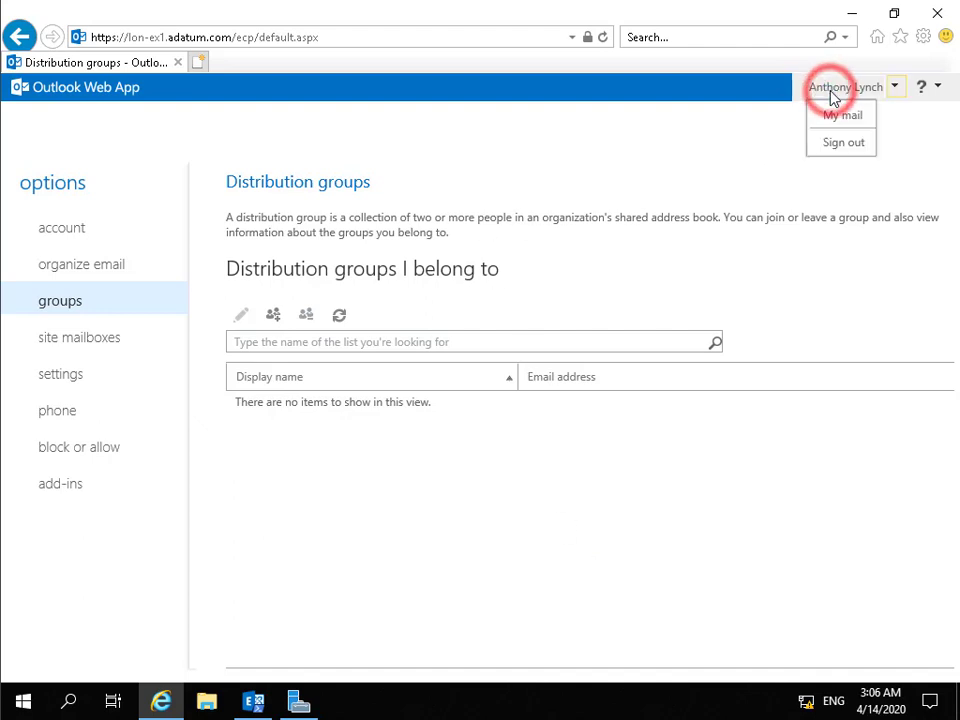
click(836, 141)
click(549, 362)
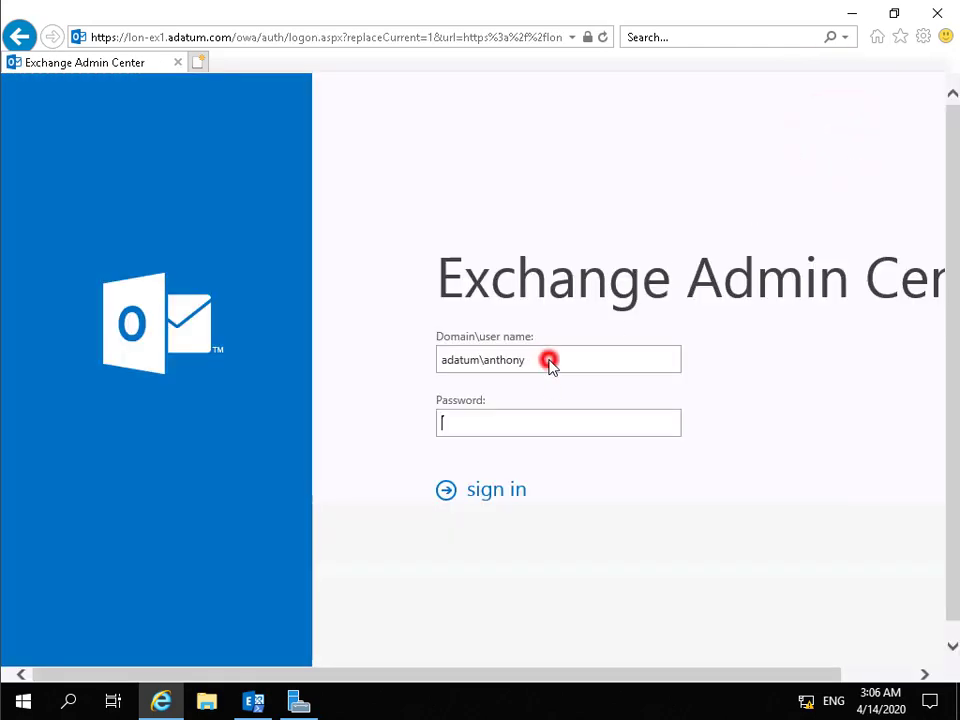
key(BackSpace)
key(BackSpace)
key(BackSpace)
key(BackSpace)
key(BackSpace)
key(BackSpace)
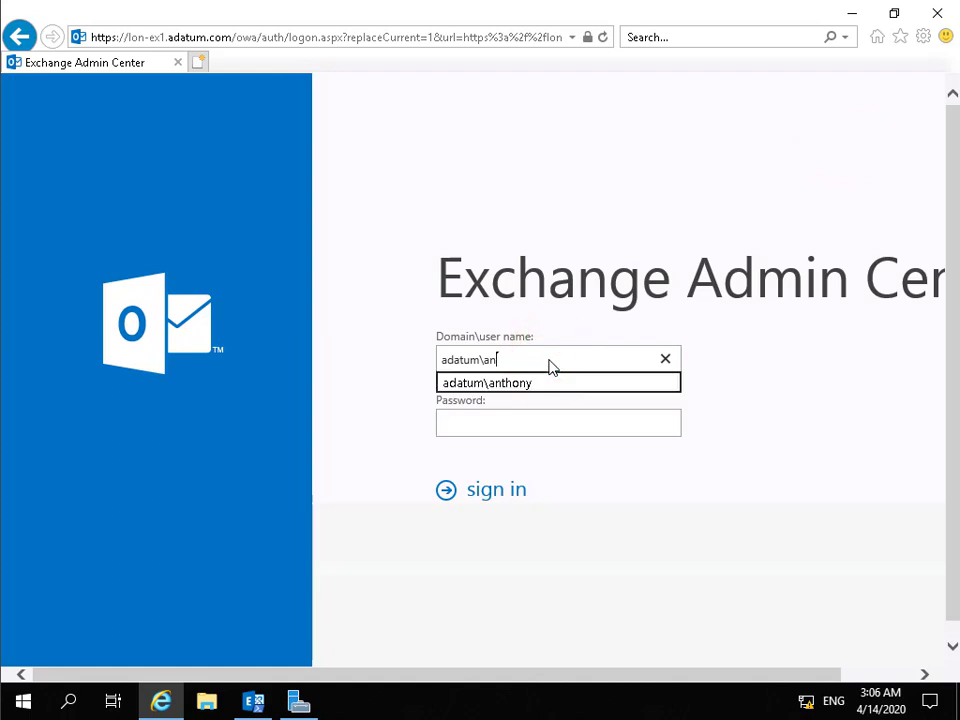
click(554, 384)
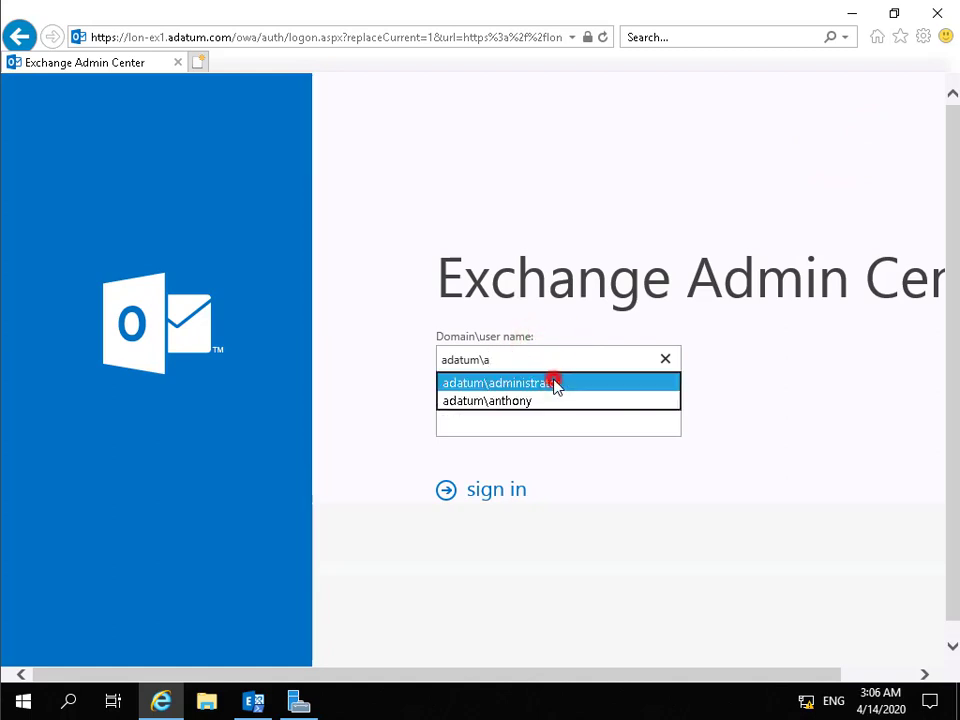
click(515, 492)
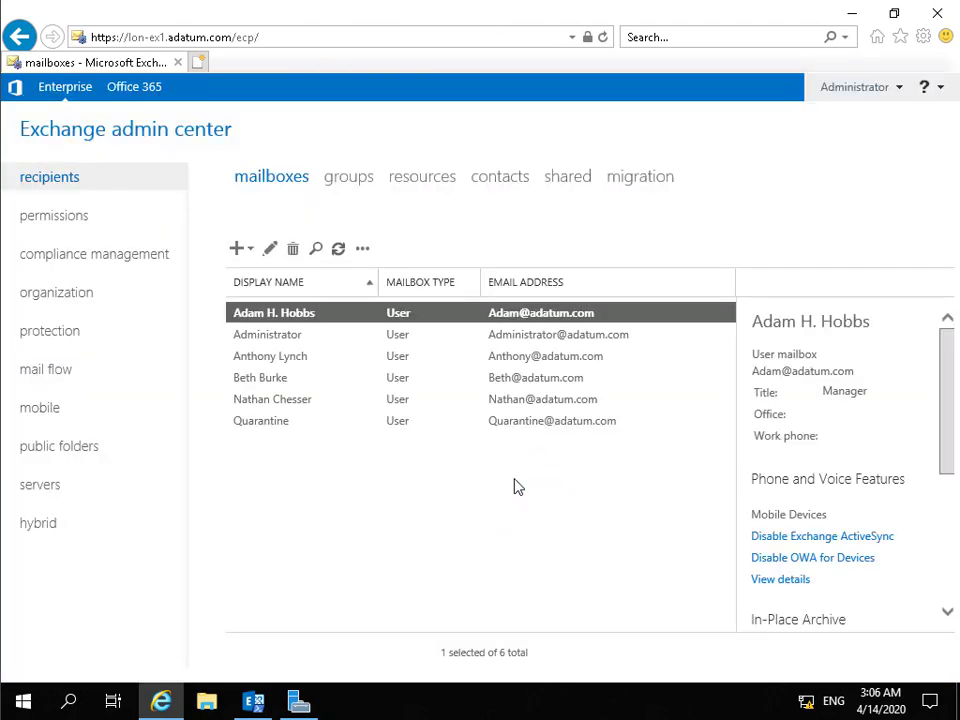
Step: Open the Default Role Assignment Policy under the user role permissions for editing and remove the MyContactInformation role
click(80, 215)
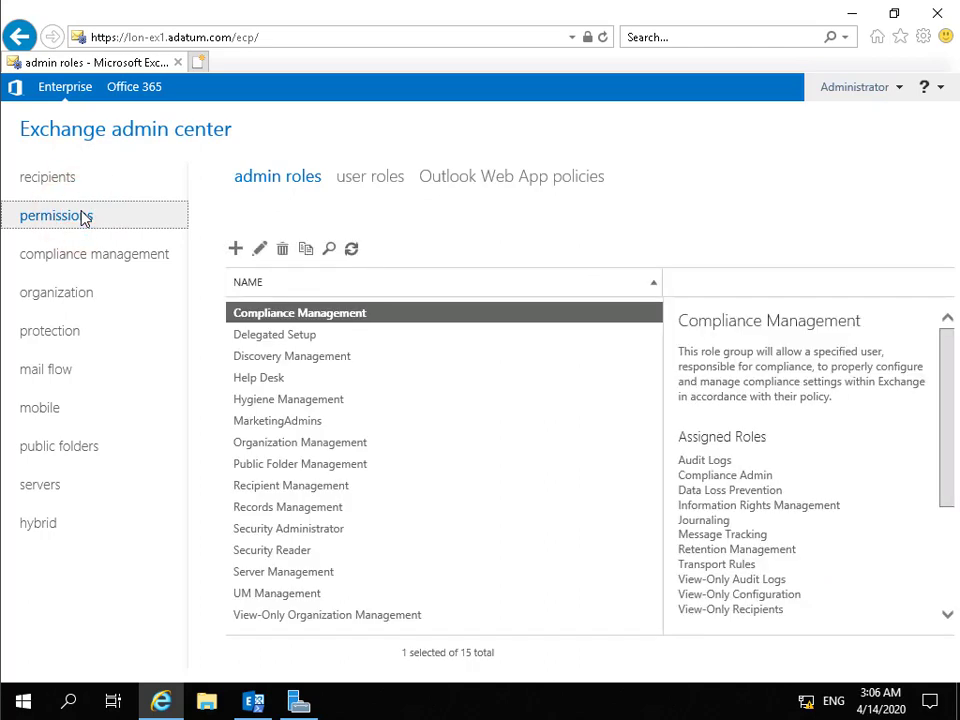
click(354, 182)
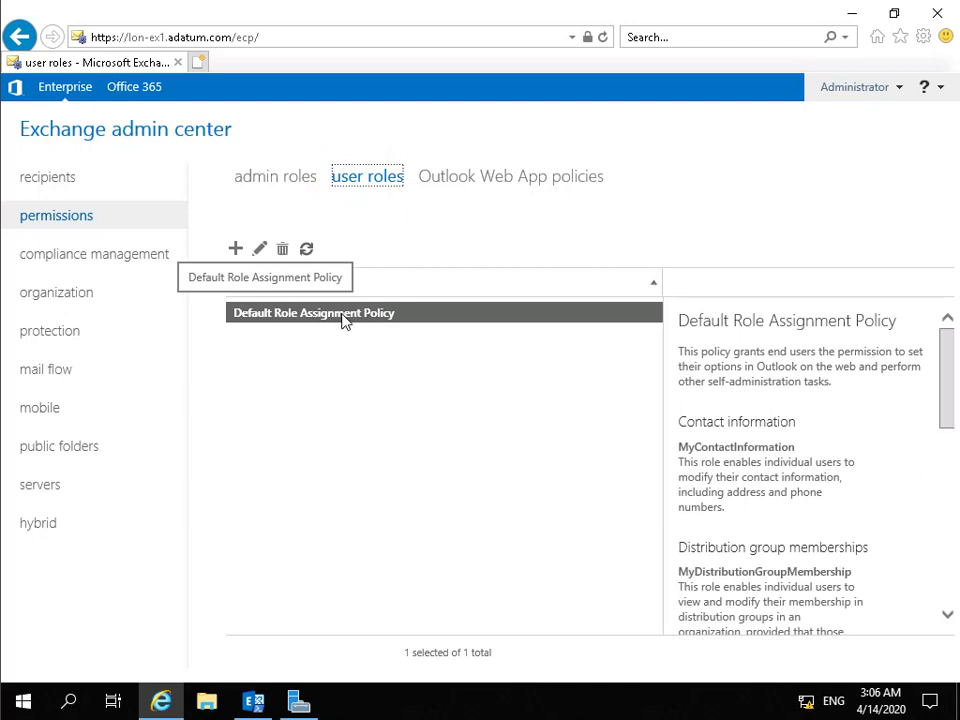
click(259, 248)
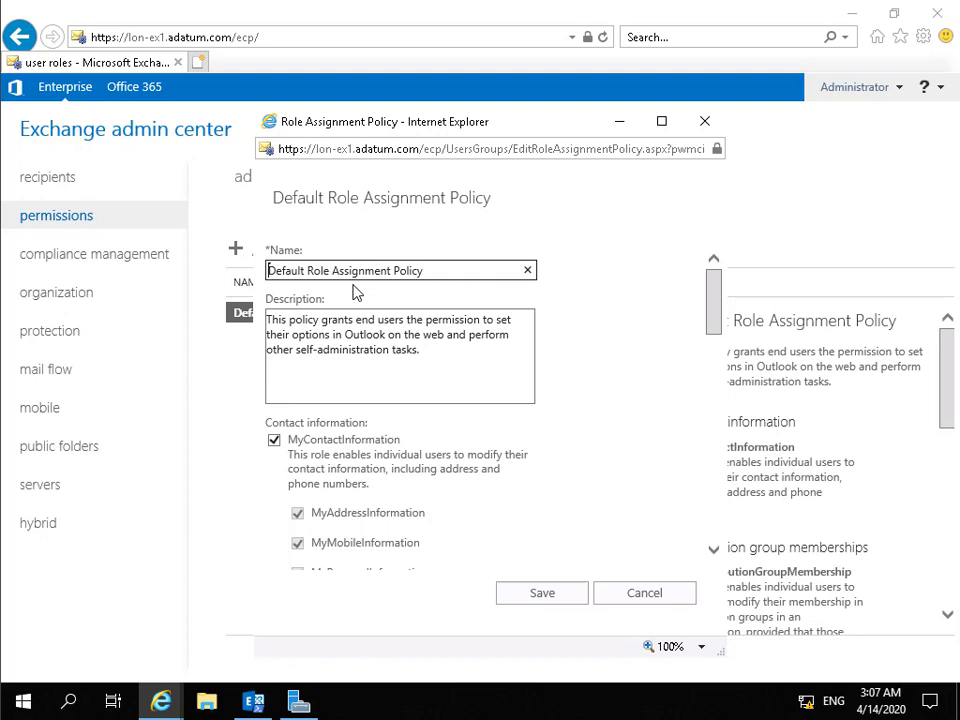
click(274, 440)
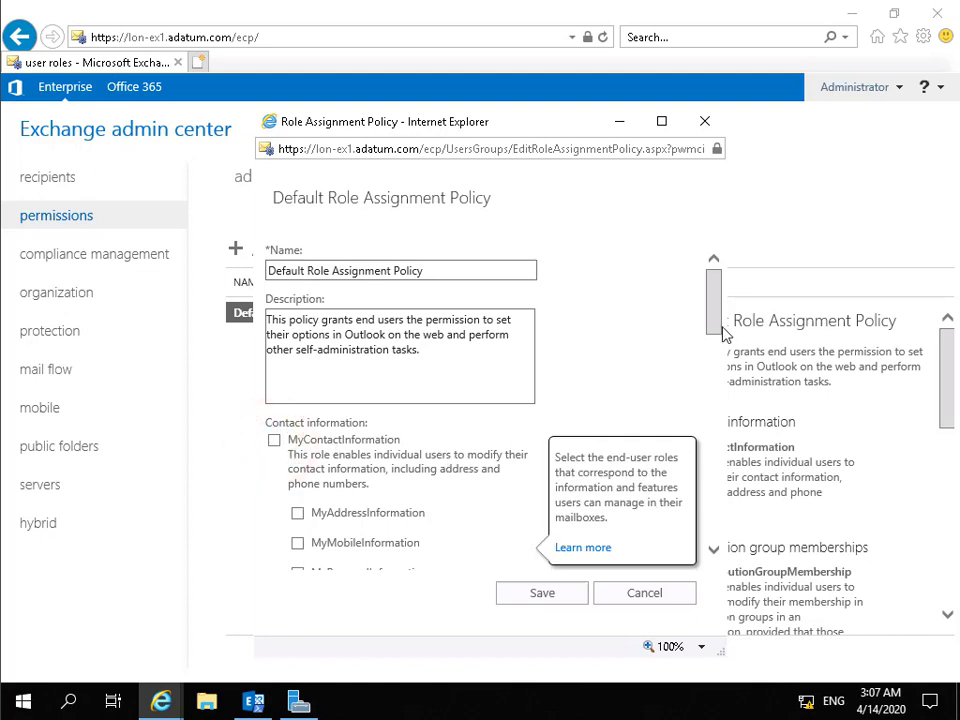
Step: Enable the MyDistributionGroups role in the Default Role Assignment Policy
click(718, 318)
drag(718, 330, 718, 347)
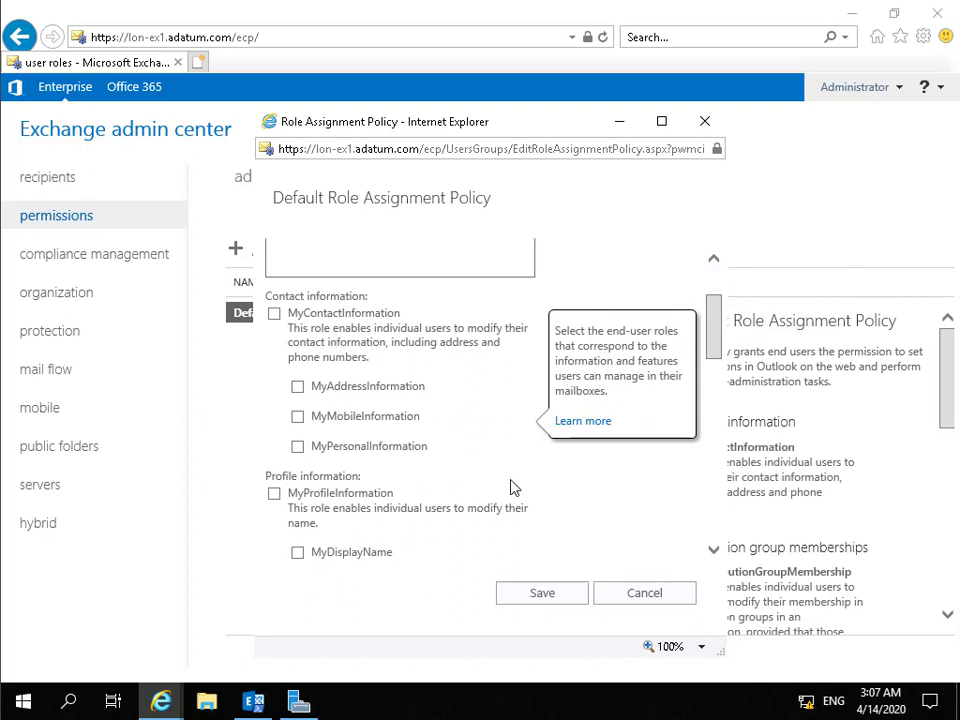
click(713, 555)
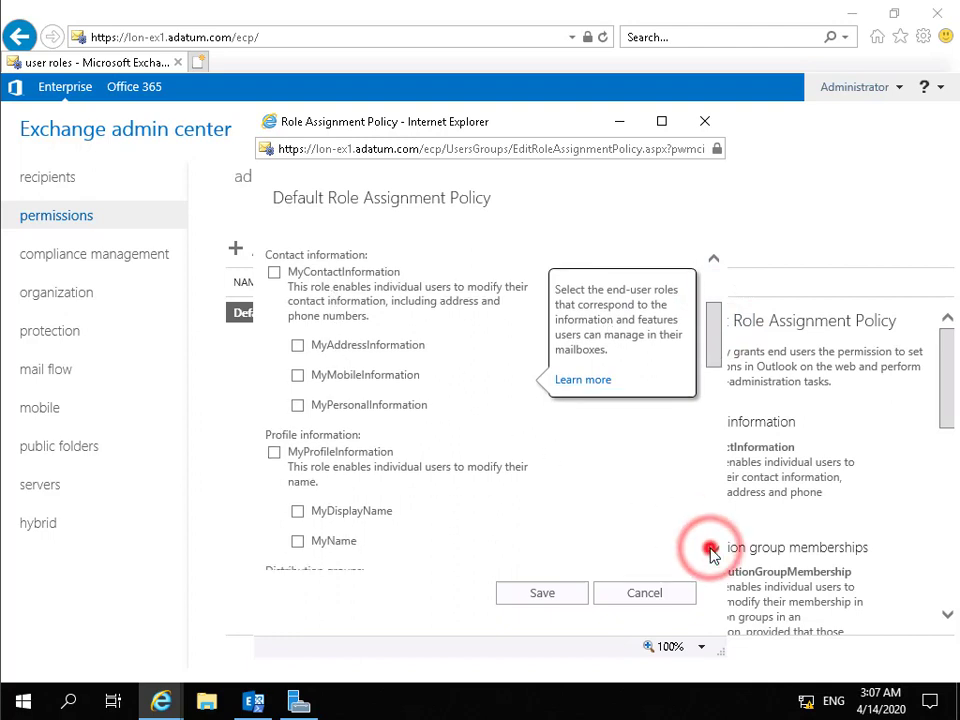
click(713, 555)
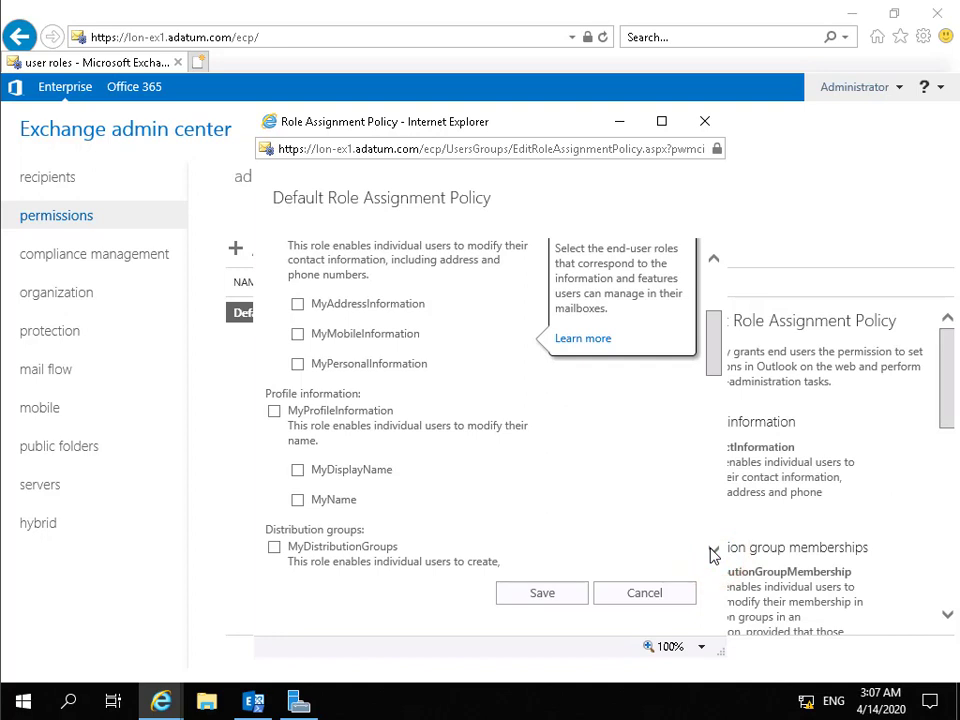
click(713, 555)
click(713, 555)
click(713, 555)
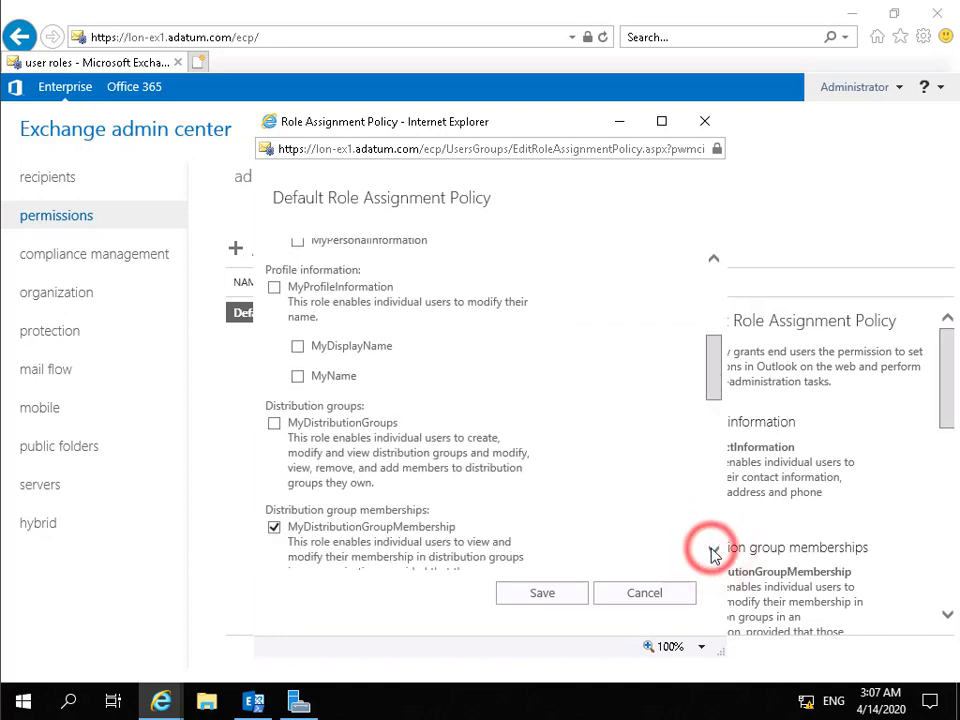
click(713, 555)
click(274, 382)
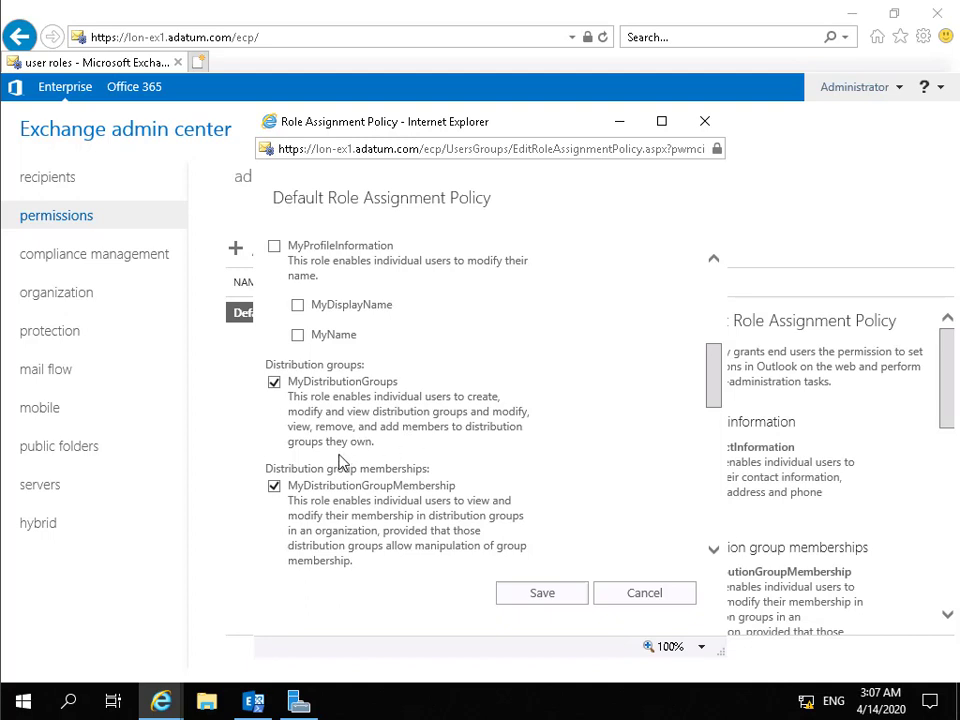
Step: Remove the My Marketplace Apps and My ReadWriteMailbox Apps roles from the policy's other roles
scroll(486, 465, down, 2)
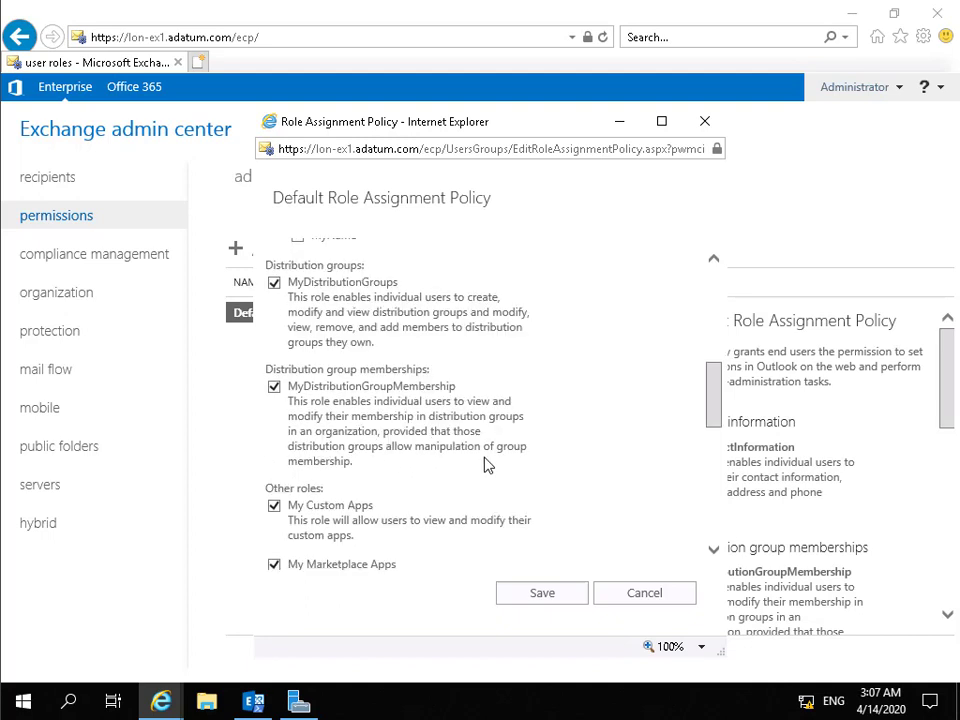
scroll(486, 465, down, 2)
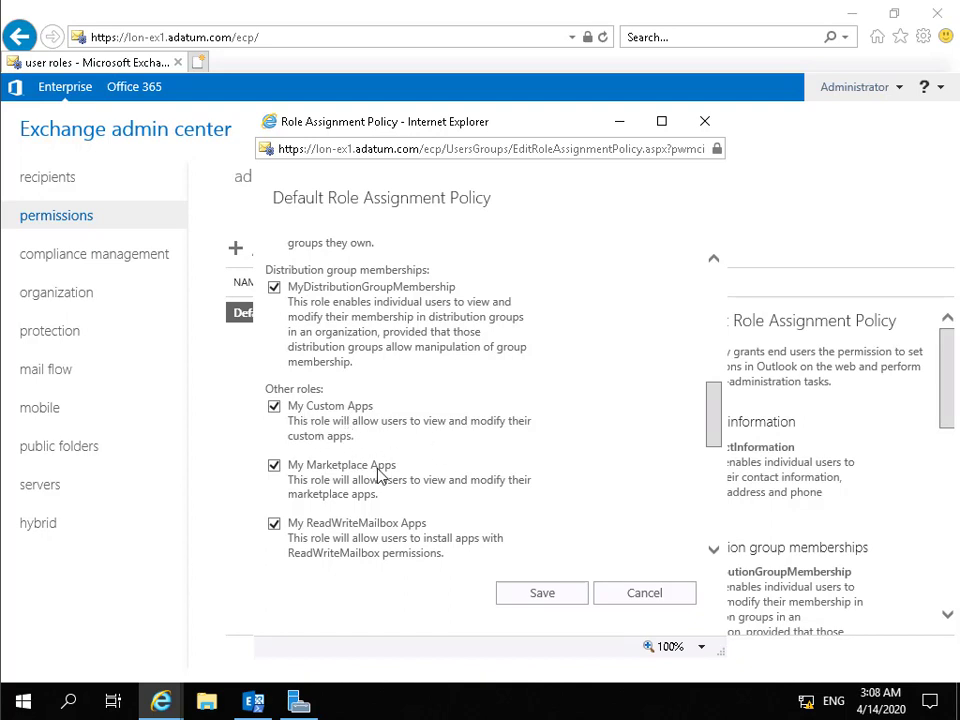
scroll(378, 476, down, 2)
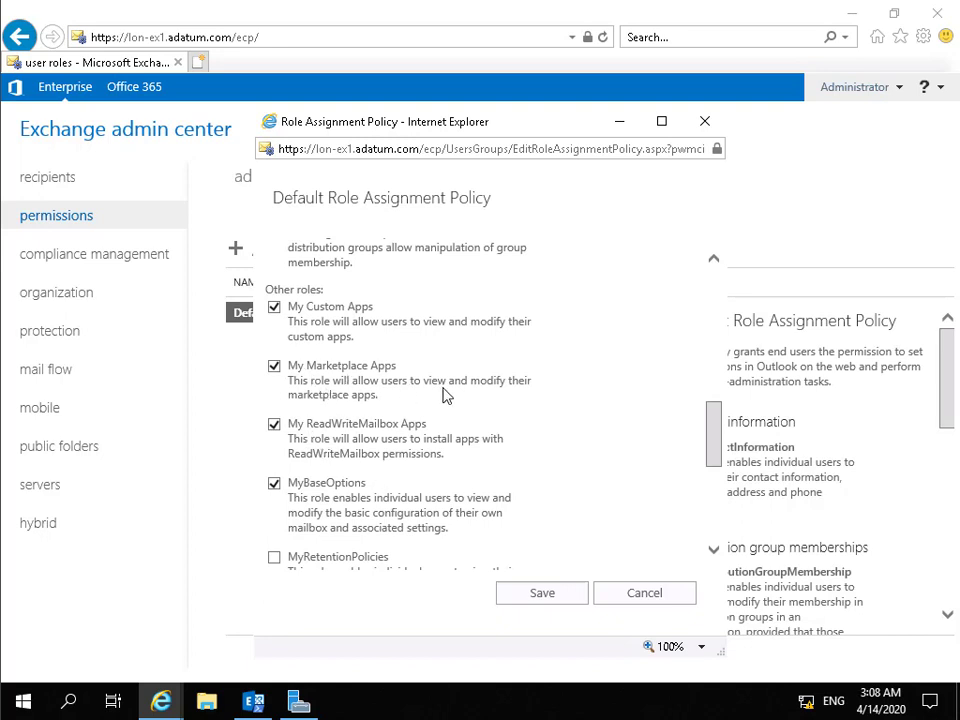
click(275, 366)
scroll(430, 455, down, 3)
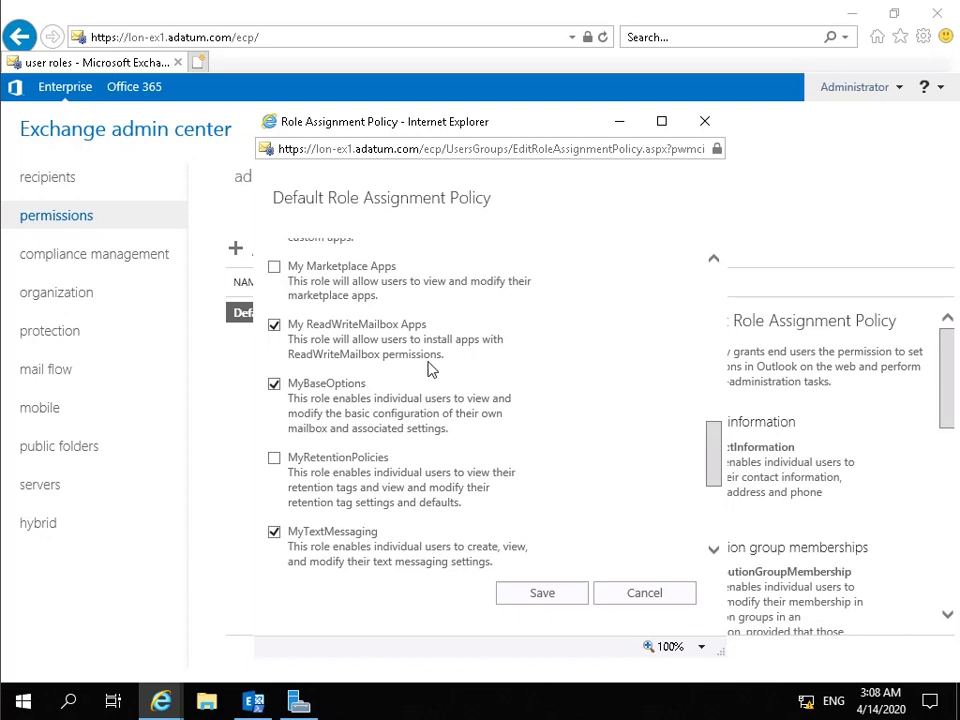
click(274, 325)
Step: Remove the MyTextMessaging and MyVoiceMail roles from the policy's other roles
scroll(395, 445, down, 1)
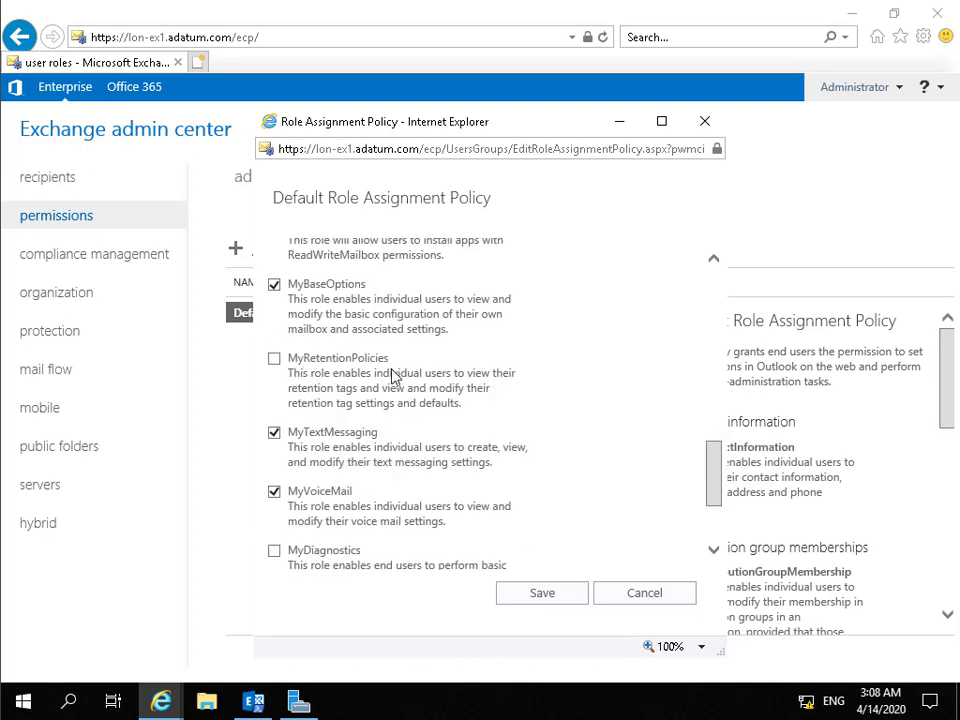
click(275, 433)
click(274, 491)
Step: Review the remaining roles, save the Default Role Assignment Policy and accept that the change may affect many users
scroll(389, 513, down, 2)
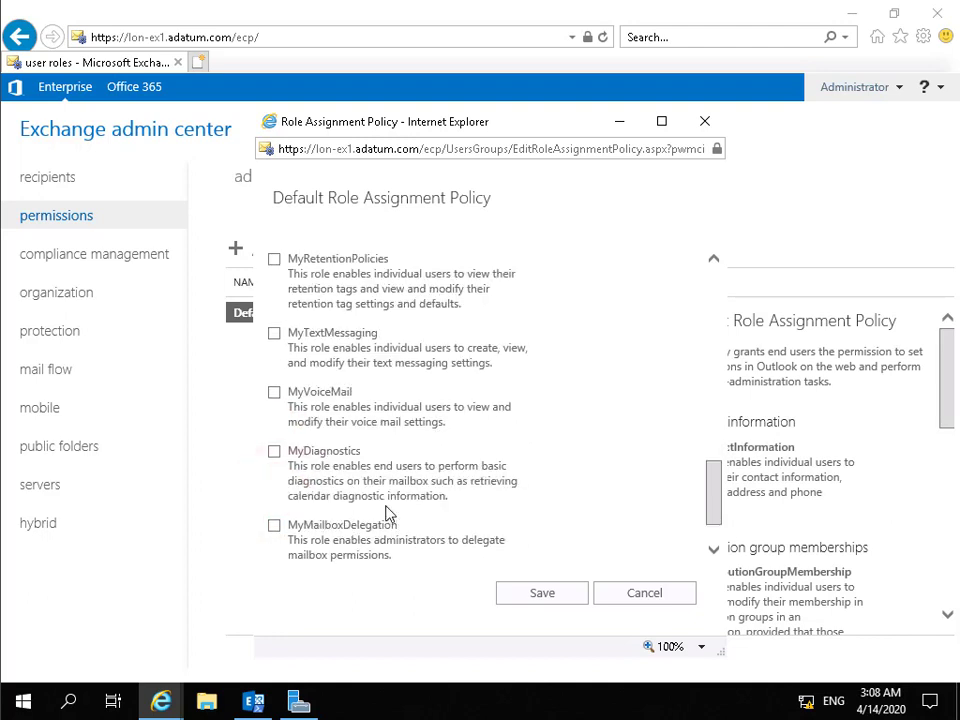
scroll(389, 513, down, 1)
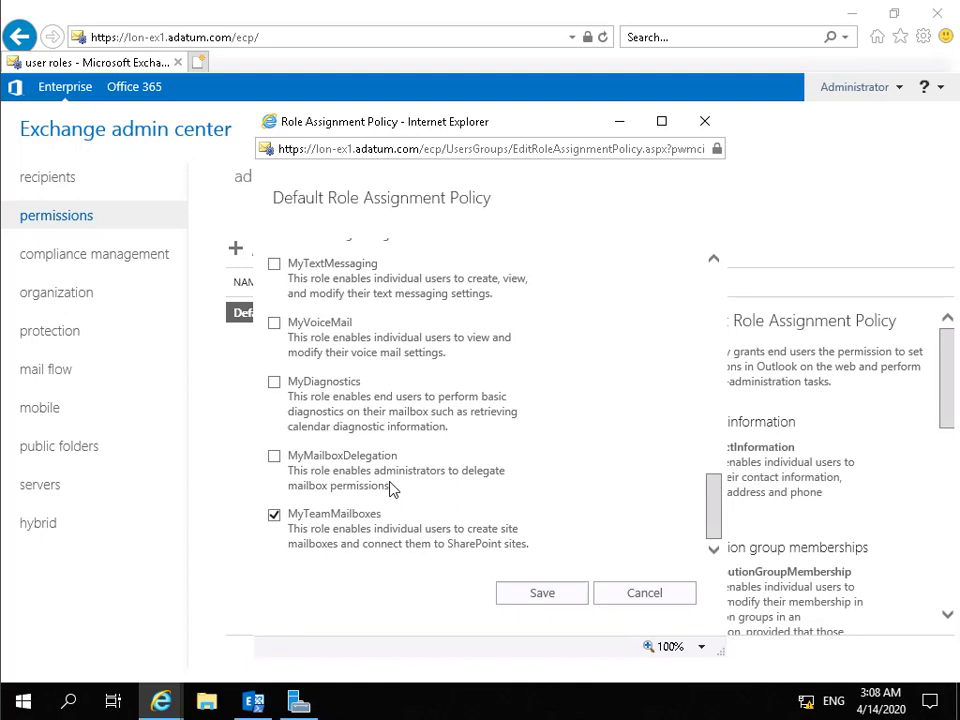
click(557, 598)
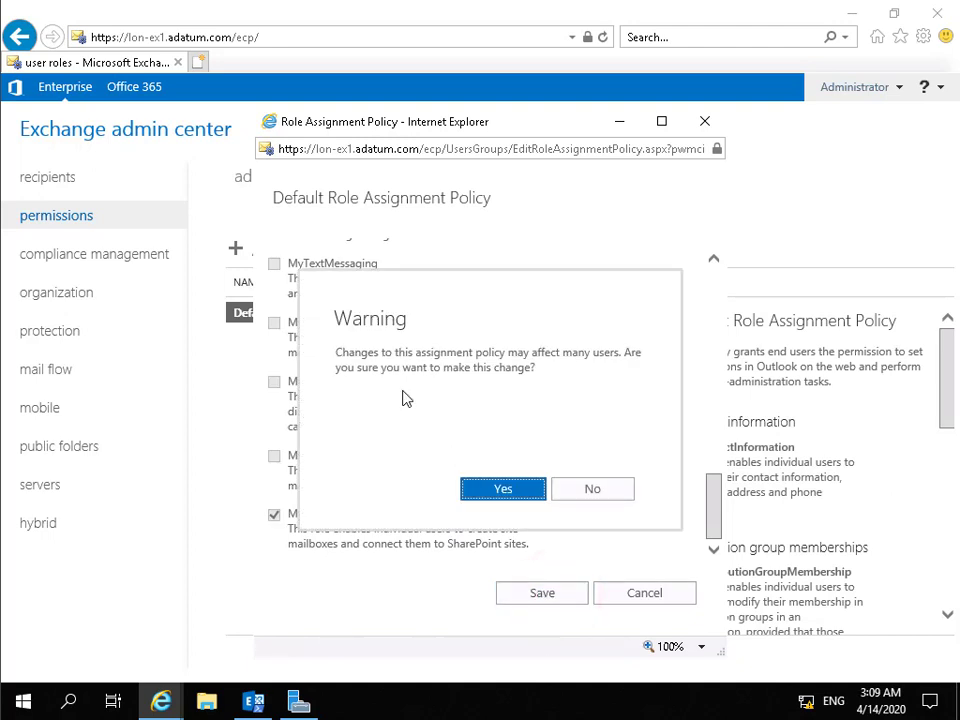
click(510, 490)
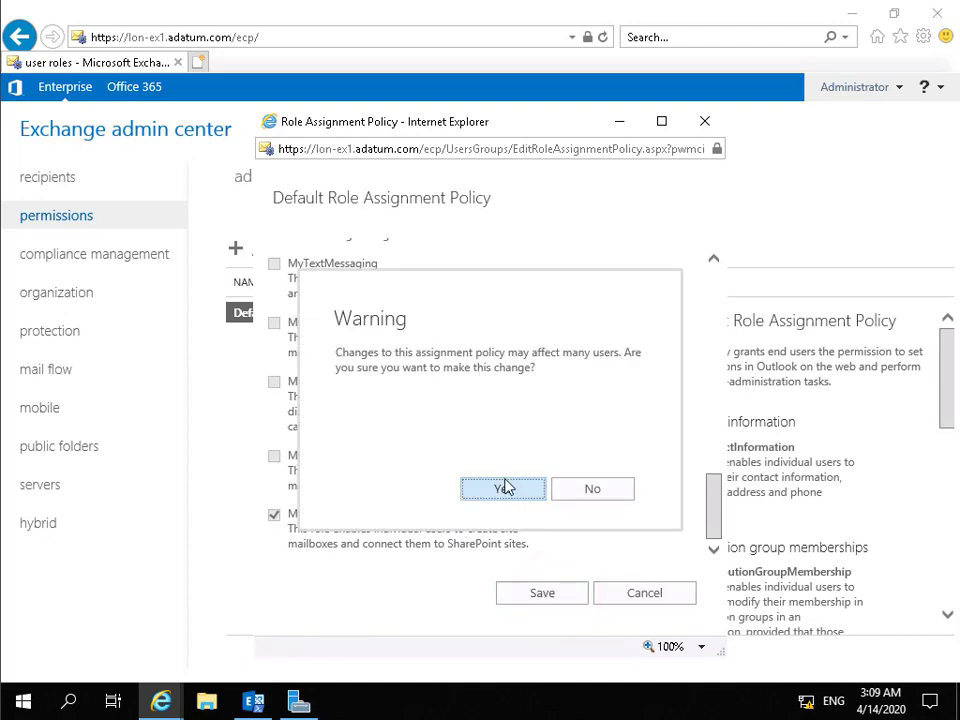
click(505, 487)
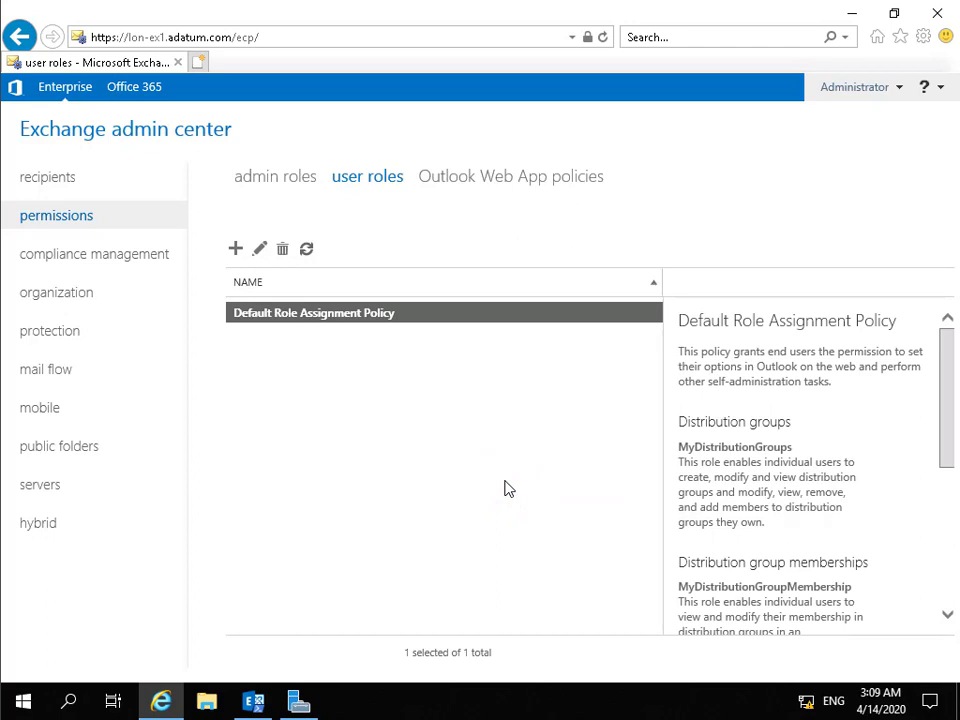
Step: Sign out of the administrator account in the Exchange admin center
click(882, 90)
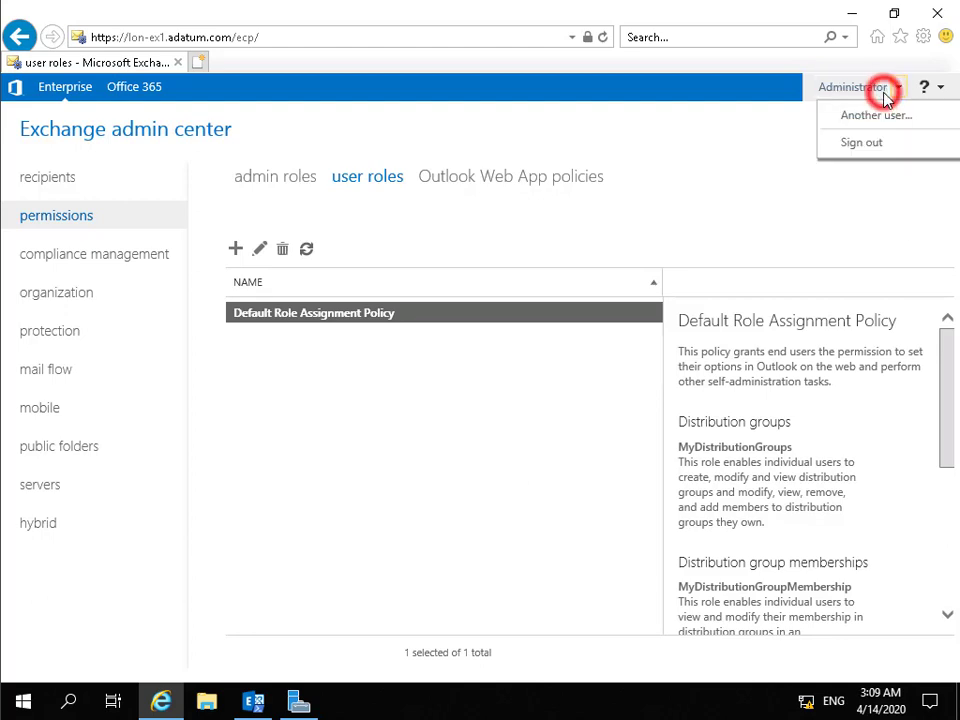
click(872, 145)
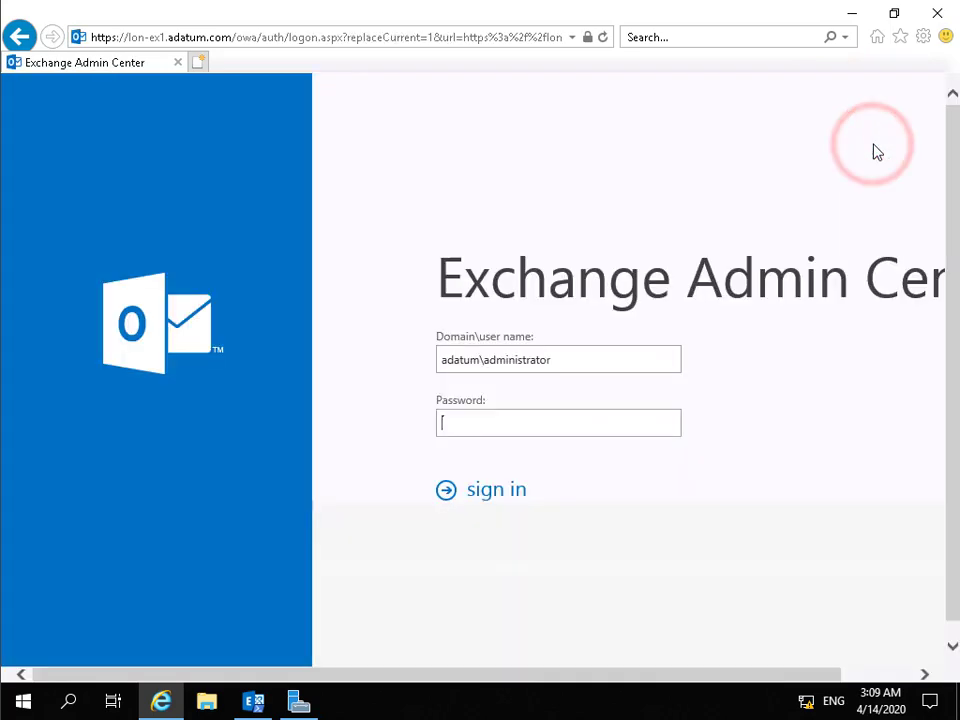
Step: Replace the administrator user name with the other saved adatum user account and sign in
click(586, 366)
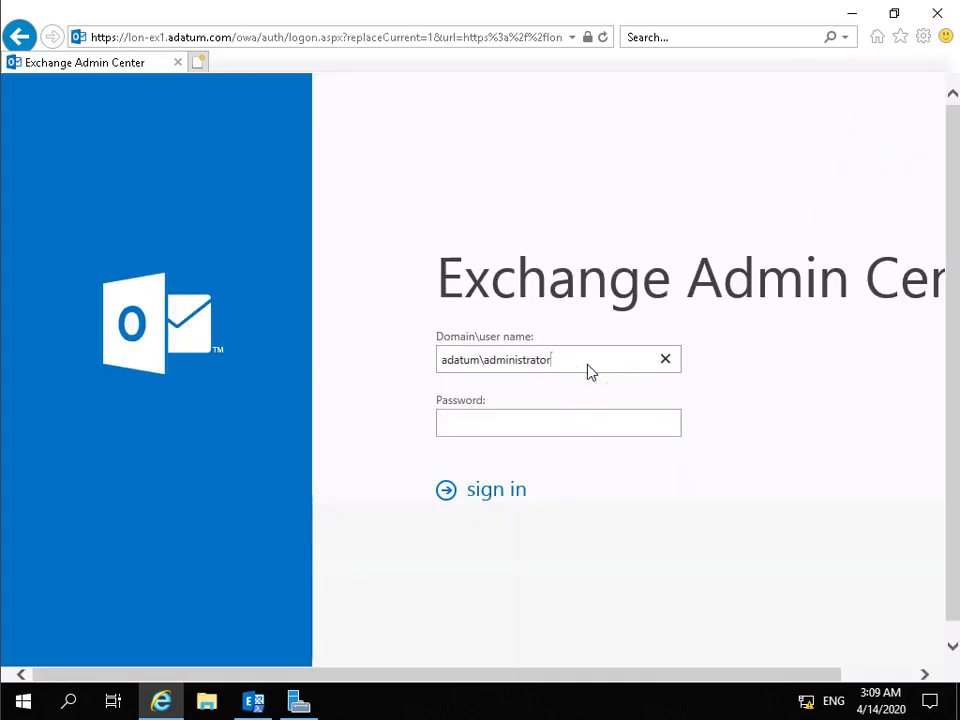
key(BackSpace)
key(BackSpace)
key(BackSpace)
key(BackSpace)
key(BackSpace)
key(BackSpace)
key(BackSpace)
key(BackSpace)
key(BackSpace)
key(BackSpace)
key(BackSpace)
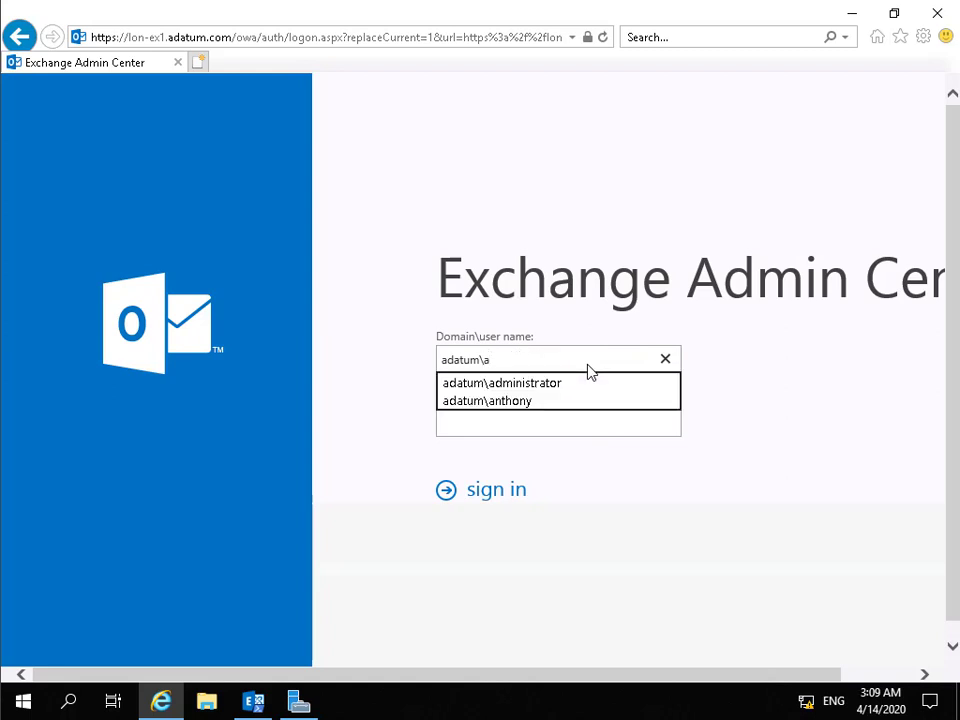
click(548, 400)
click(516, 490)
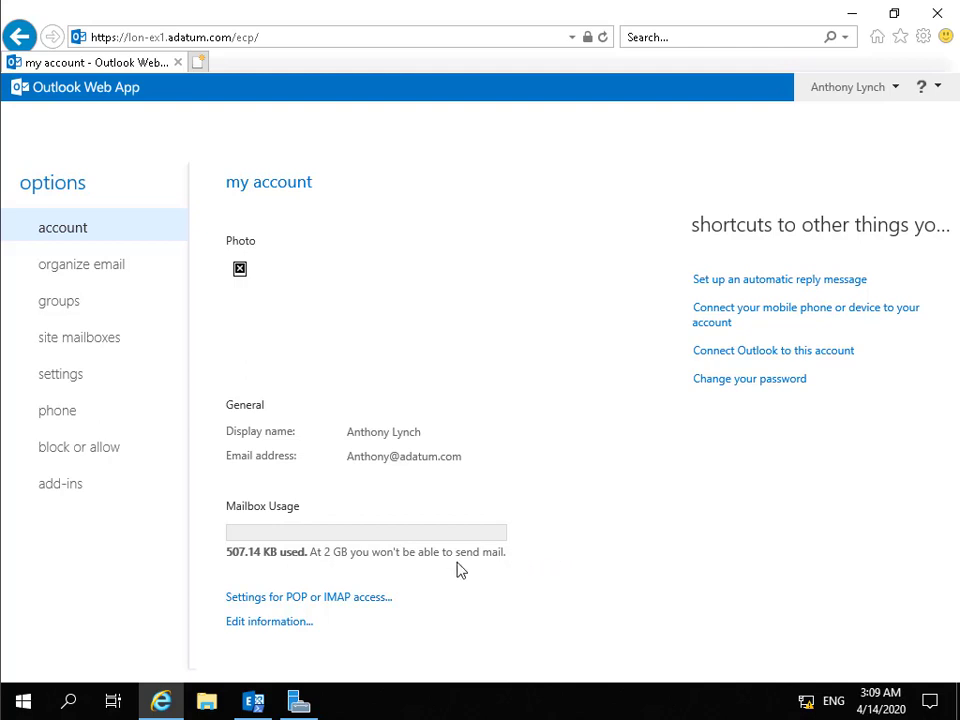
Step: Open the user's account information, check whether the contact location's street can be edited, and close it without saving
click(290, 620)
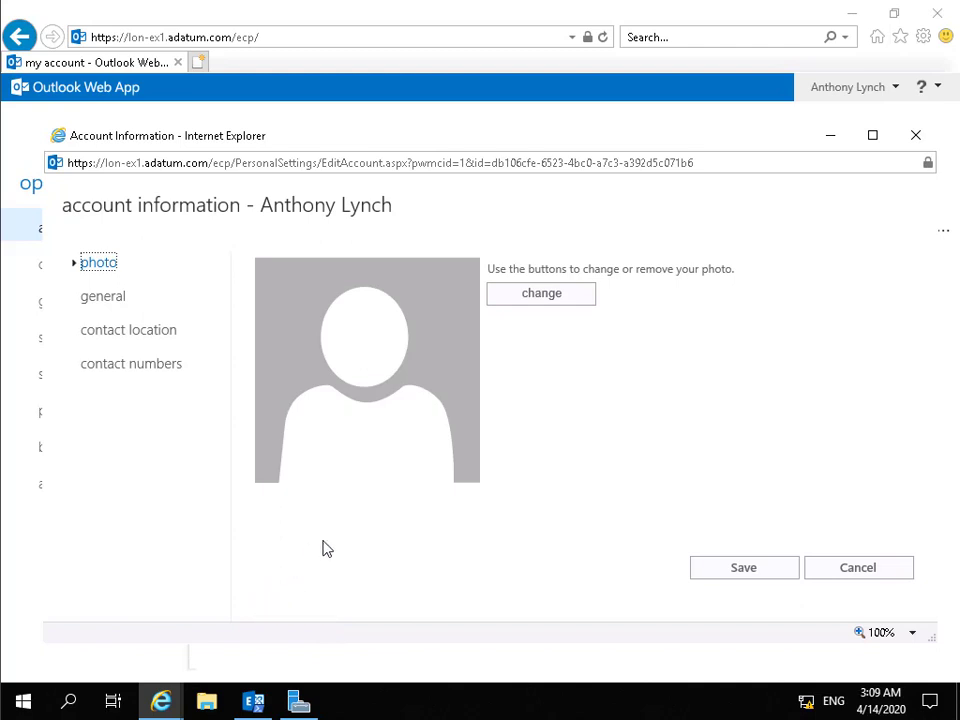
click(112, 334)
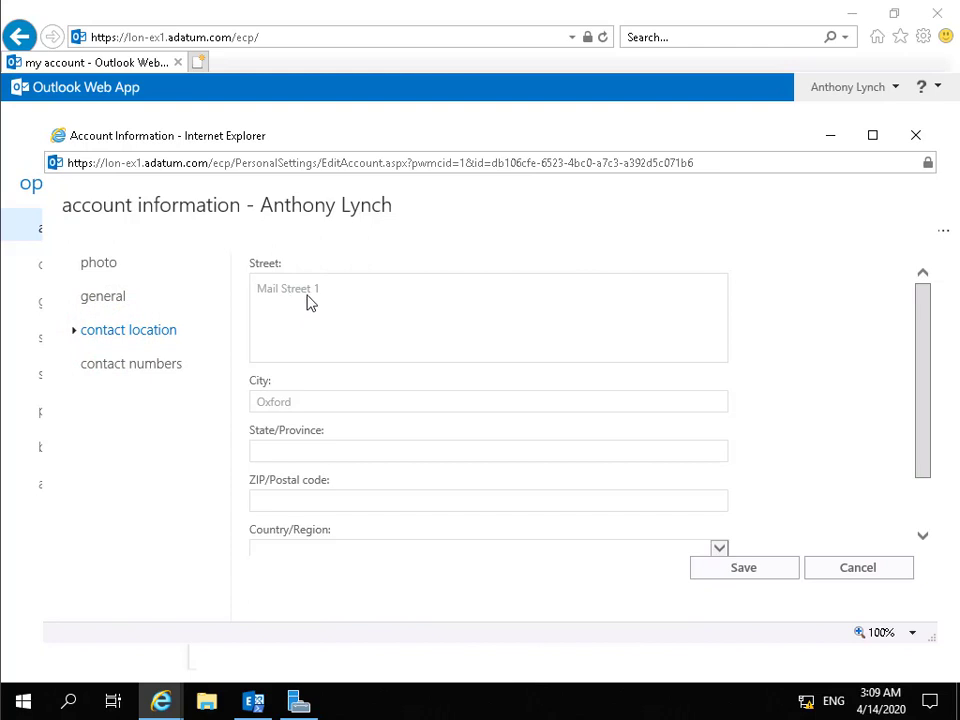
click(379, 321)
click(851, 569)
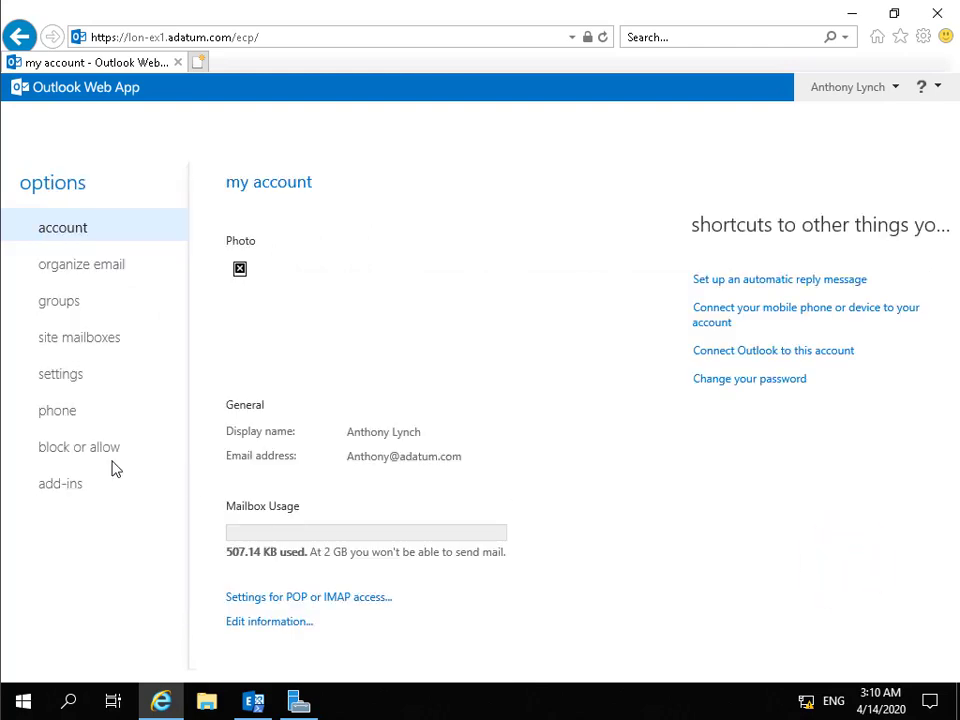
Step: Create an owned distribution group named Marketing Supervisors with the alias mktgsupervisors, keeping the default membership and approval options
click(58, 312)
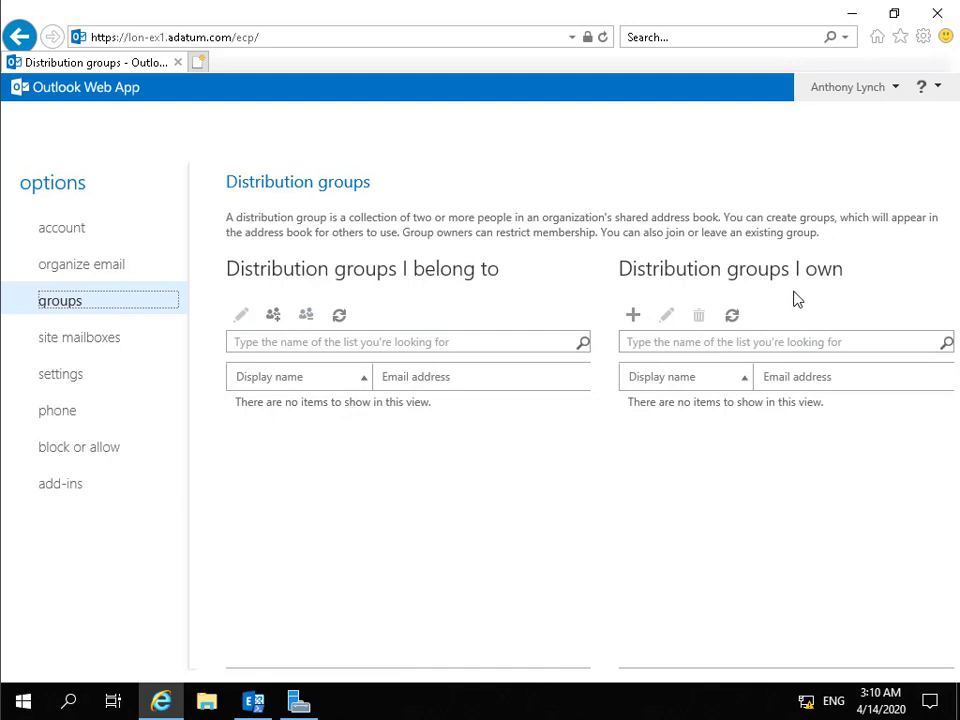
click(634, 316)
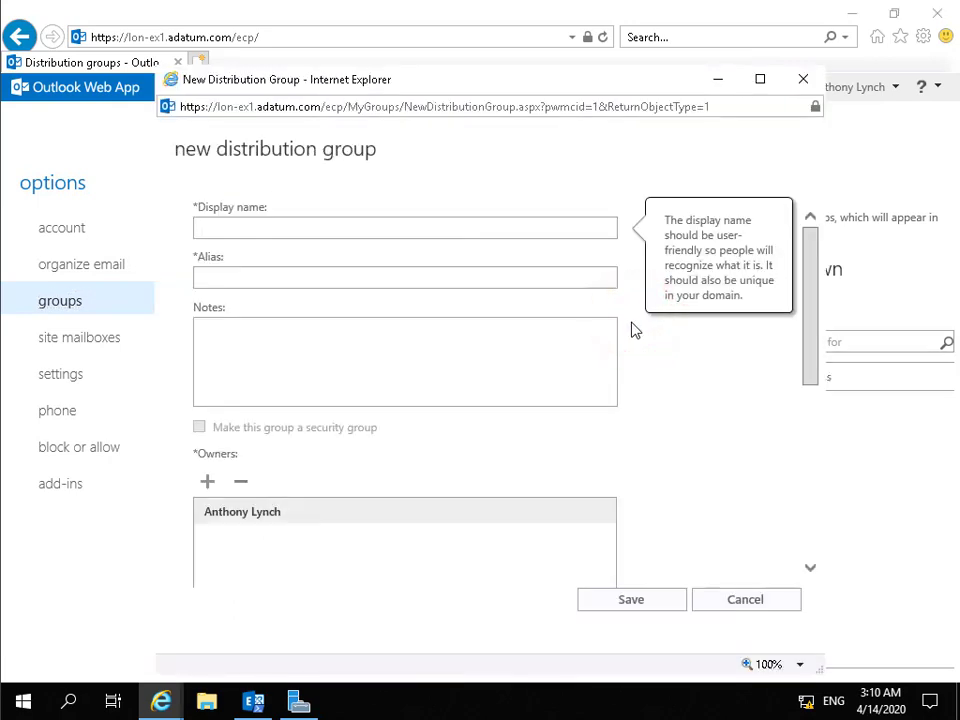
text(Marketing Supervisors)
key(Tab)
text(mktgsupervisors)
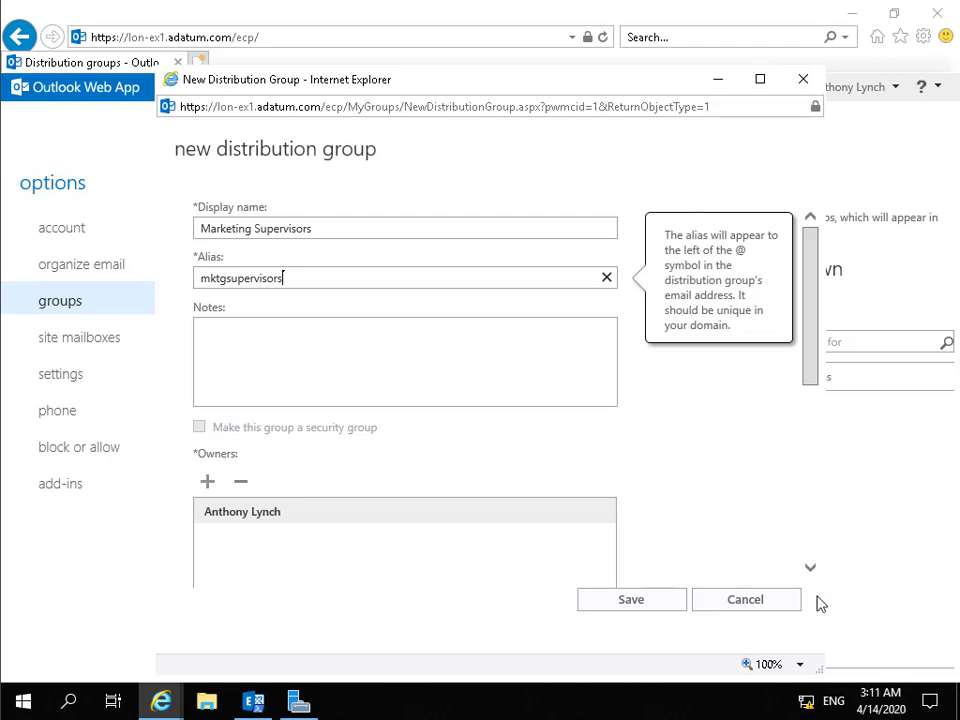
drag(815, 353, 813, 519)
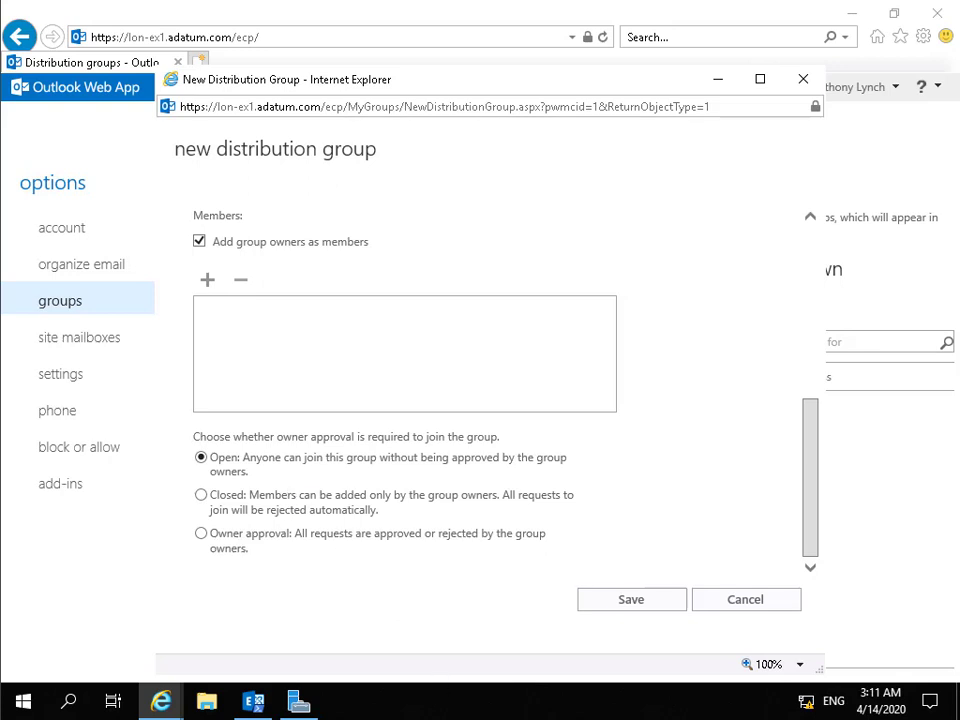
click(643, 603)
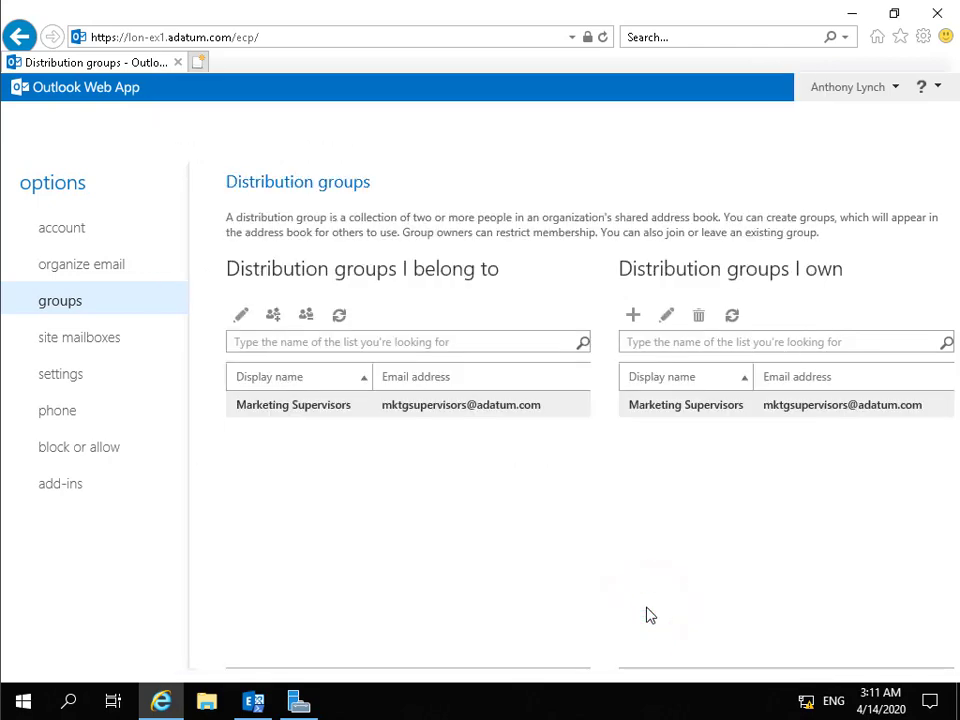